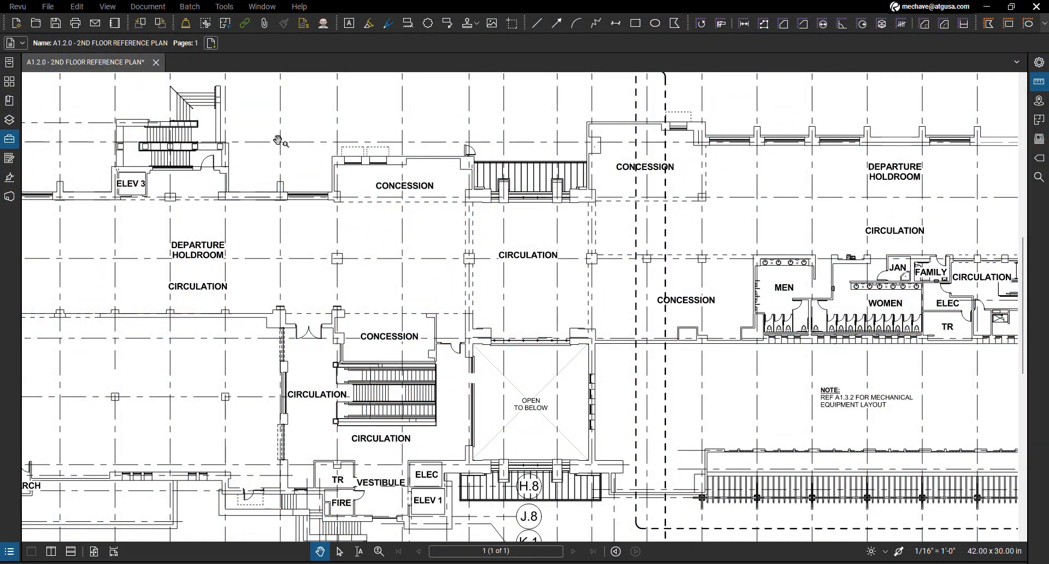
Open the Digital IDs manager and start creating a new password-protected digital ID file
click(229, 12)
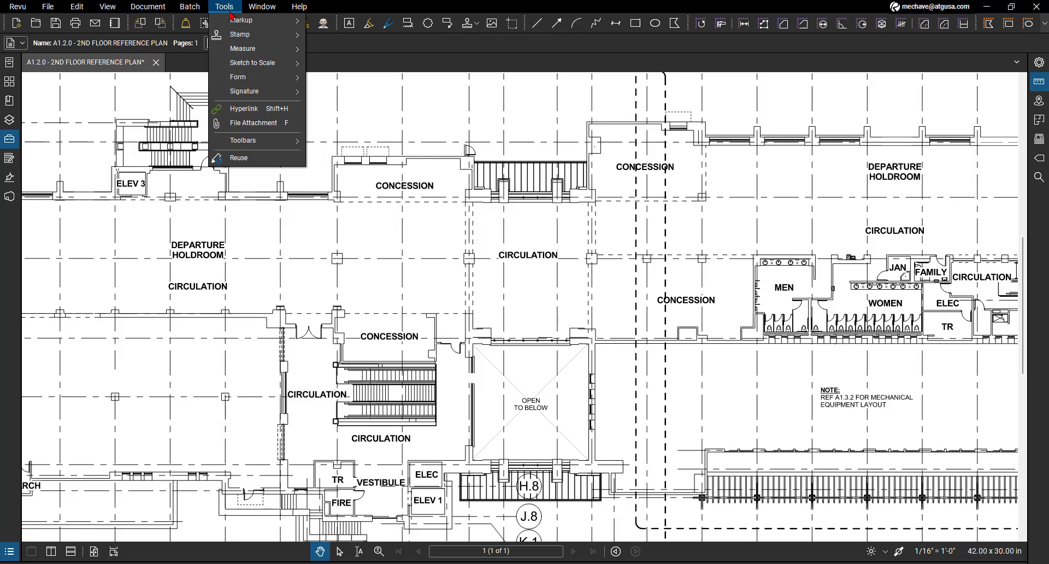
mouse_move(257, 97)
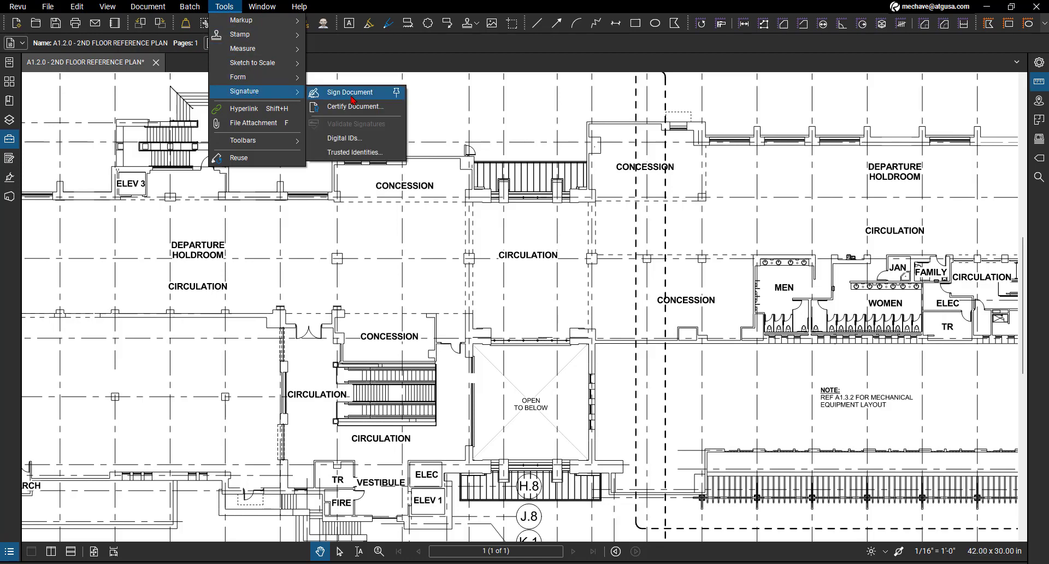
click(342, 139)
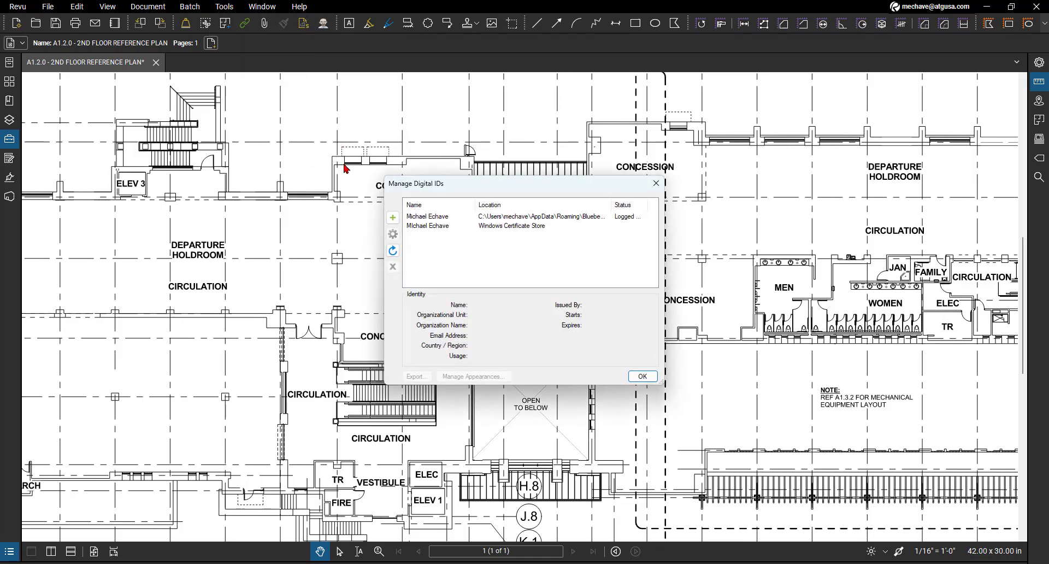
click(392, 218)
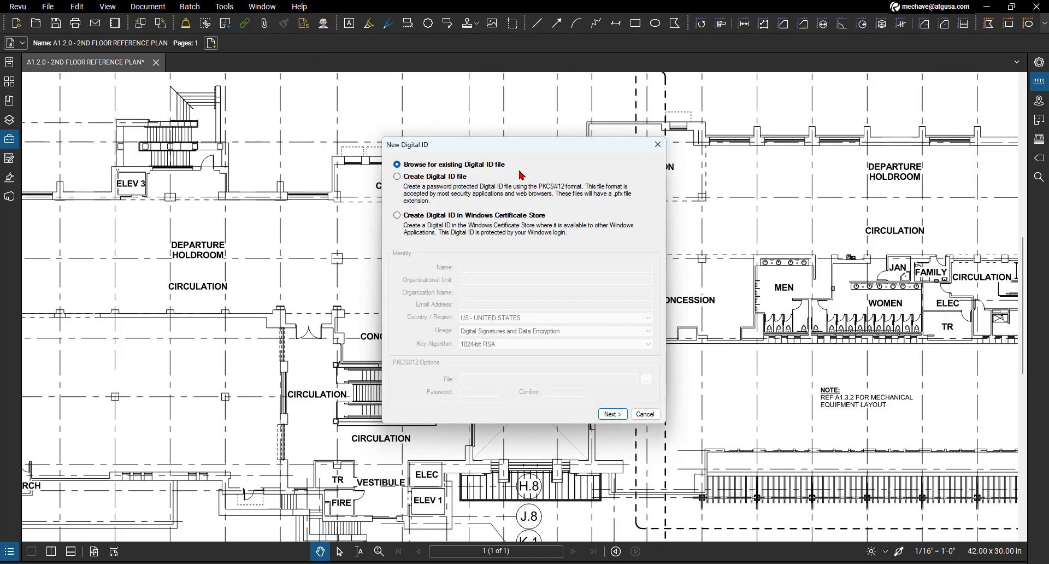
click(424, 180)
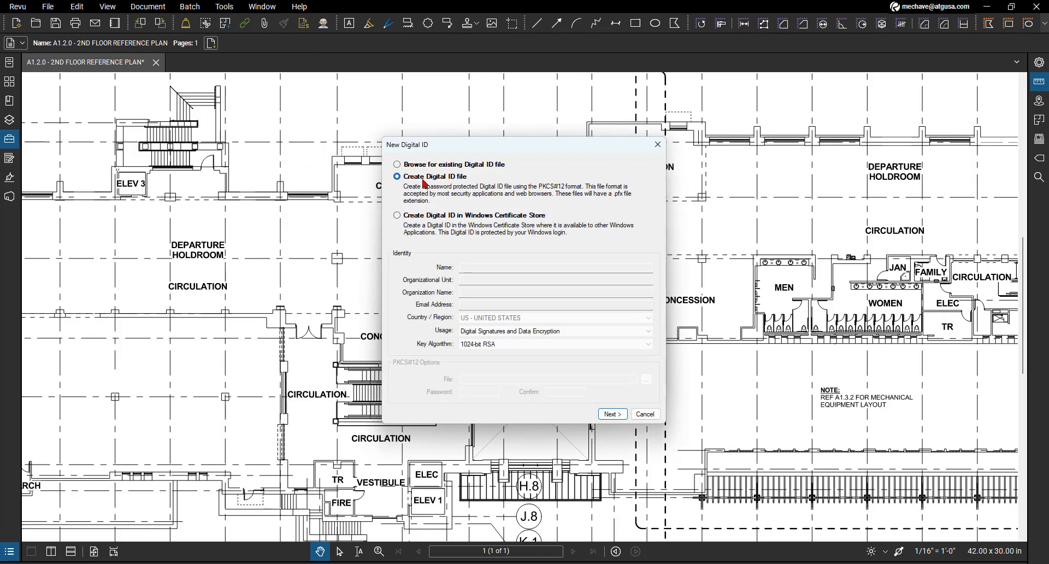
Cancel the new digital ID, close the manager and return to the Tools menu
click(657, 144)
click(657, 184)
click(224, 6)
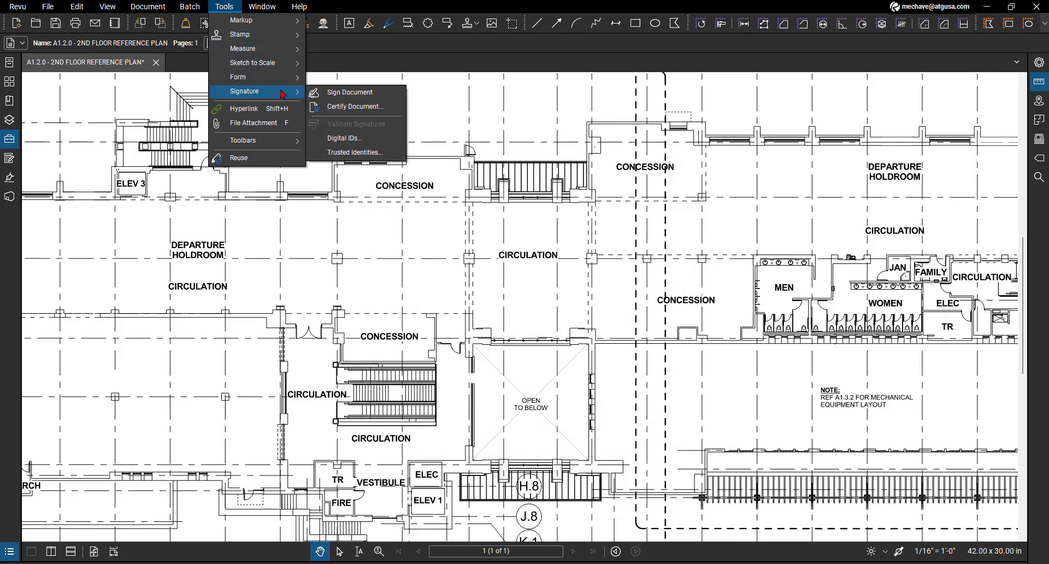
Start Certify Document and draw a signature field below CONCESSION on the plan
click(363, 104)
drag(423, 205, 468, 241)
drag(490, 152, 225, 114)
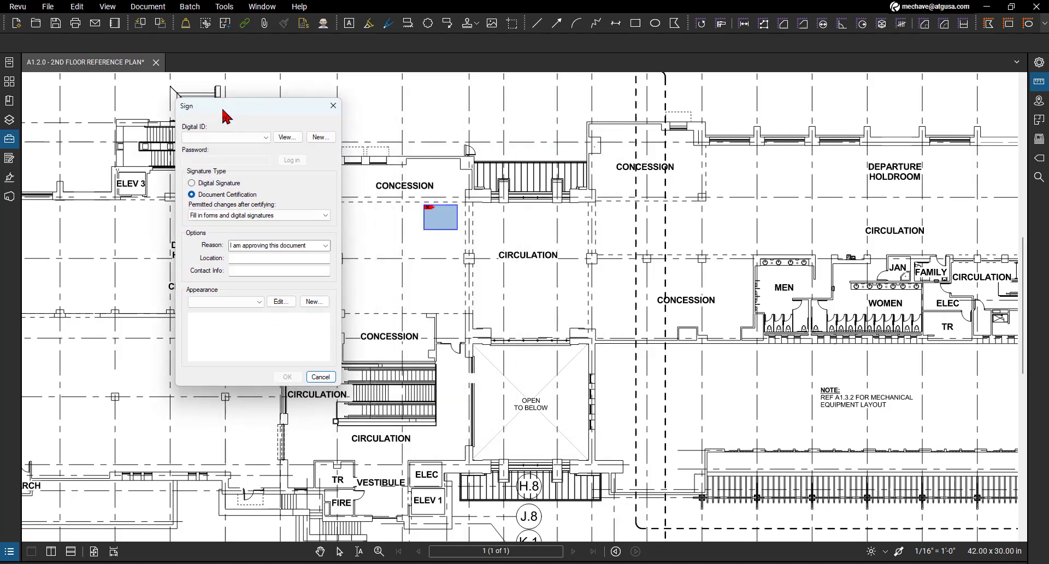
Select the first digital ID and log in with the ID's password
click(235, 138)
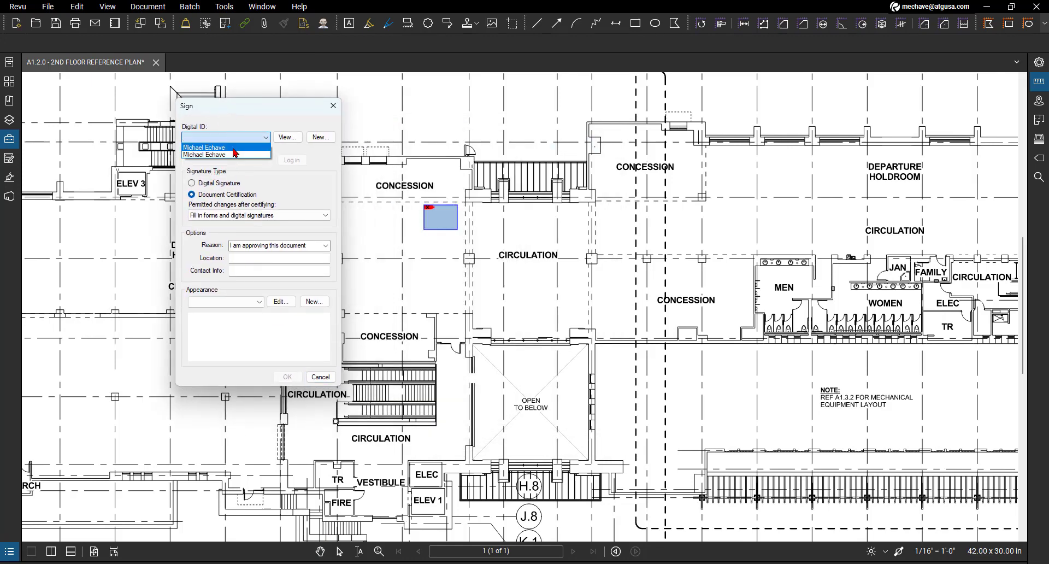
click(235, 147)
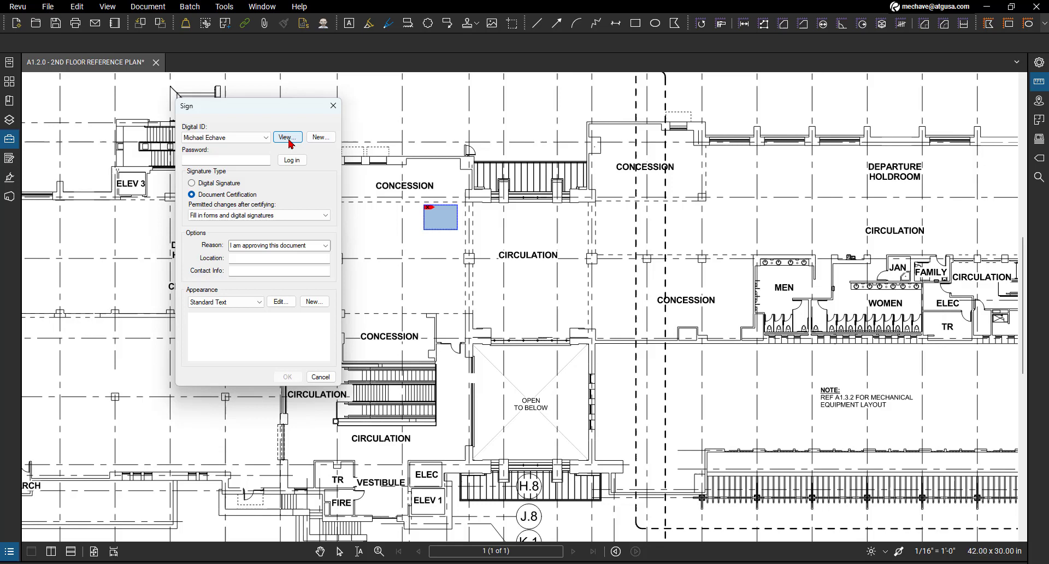
click(226, 160)
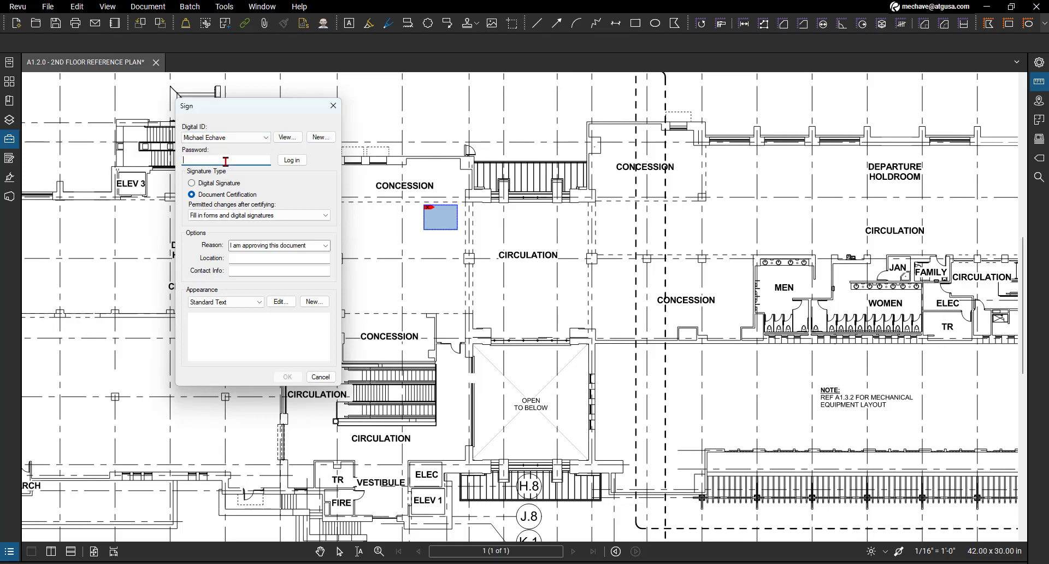
text(••••••)
text(••)
click(307, 162)
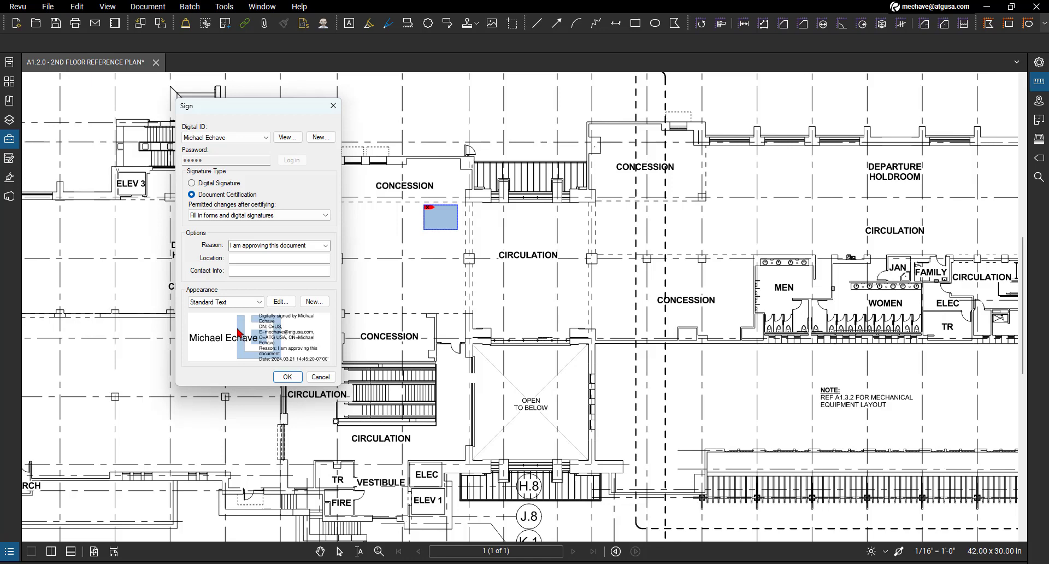
Switch the signing type from certification to Digital Signature
click(230, 302)
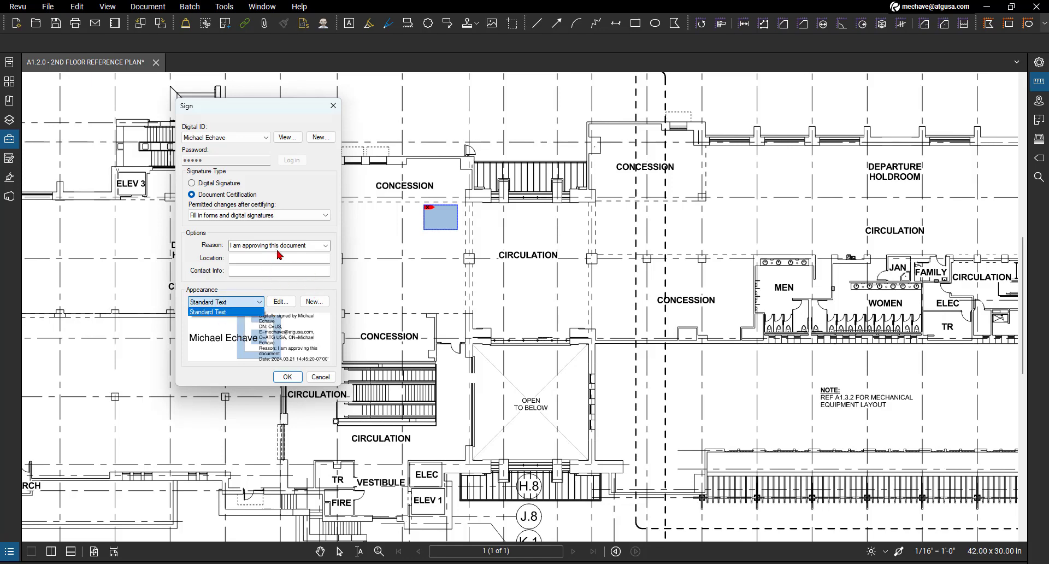
click(228, 187)
click(229, 187)
click(227, 196)
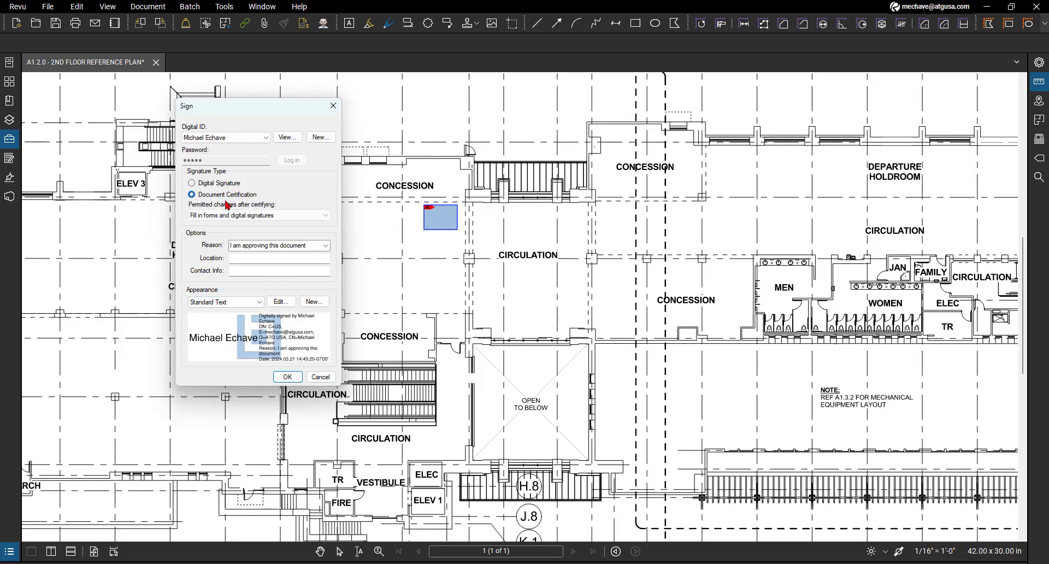
click(222, 185)
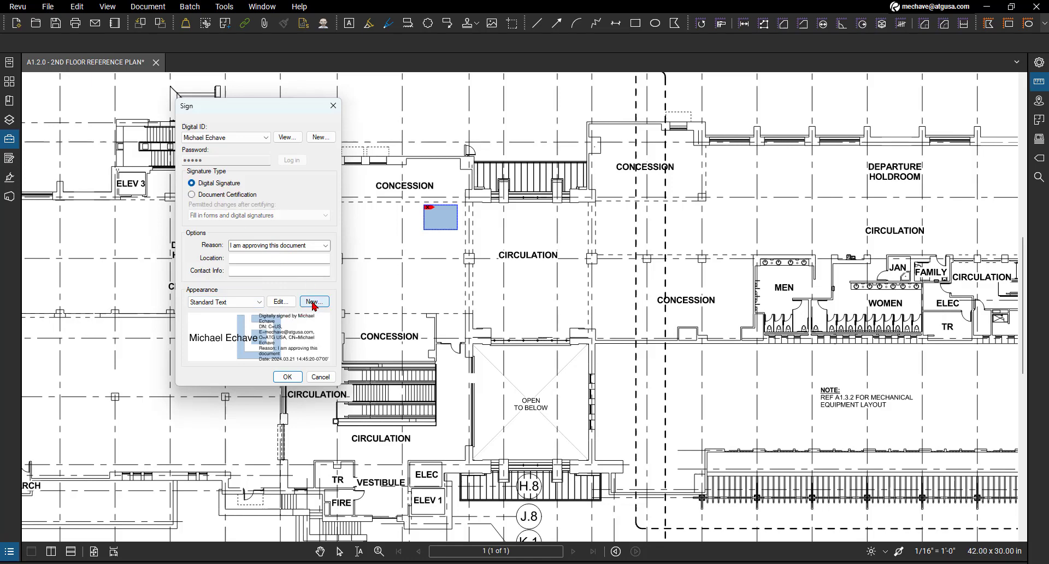
Create a new signature appearance with a short title and set its graphic to File
click(315, 302)
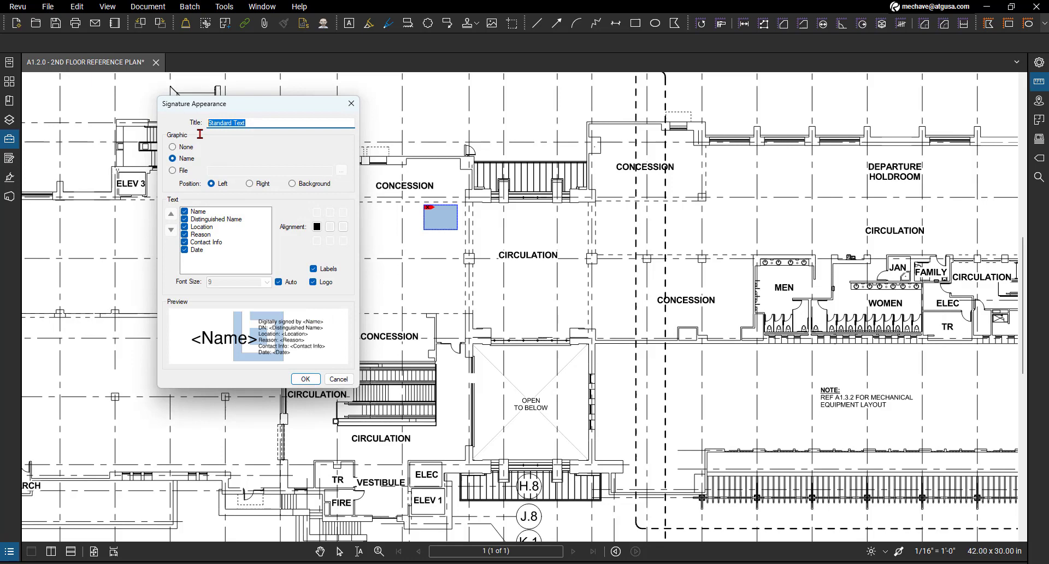
text(MIchael)
click(186, 151)
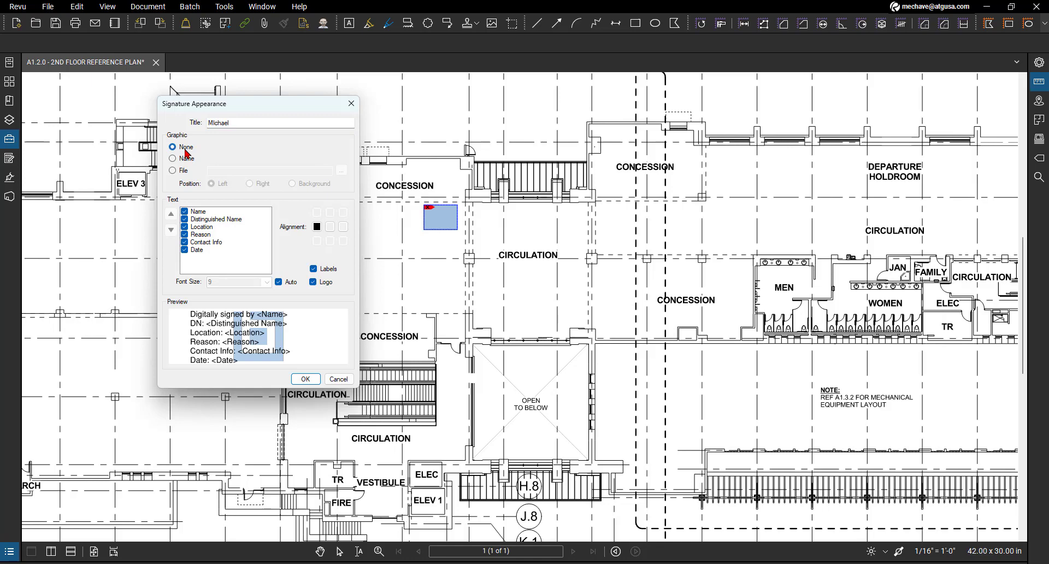
click(184, 170)
Uncheck name, distinguished name, location, reason, contact info, date, logo and labels, then browse for the image
click(184, 212)
click(185, 219)
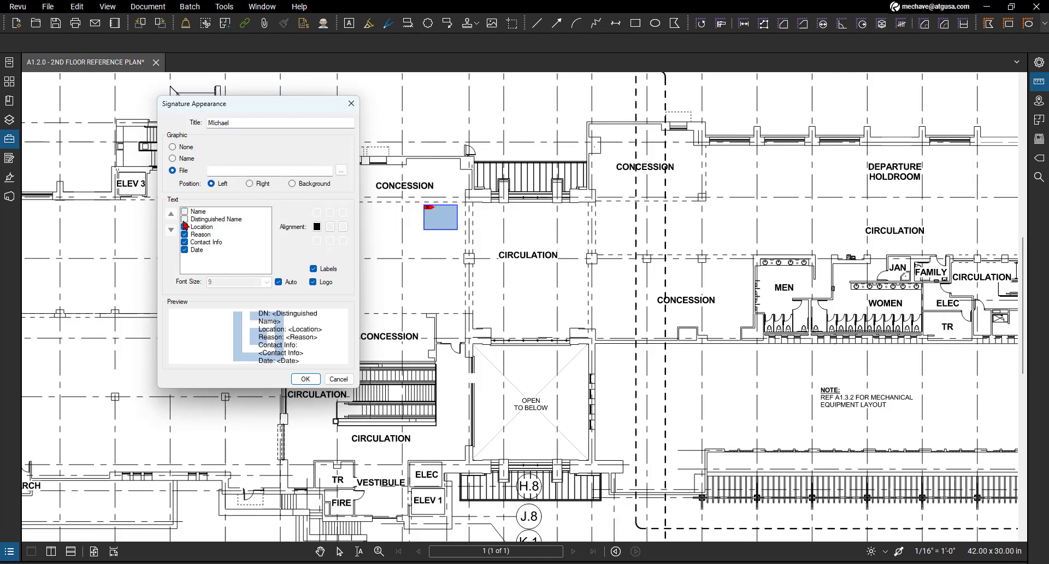
click(185, 226)
click(185, 233)
click(185, 242)
click(184, 250)
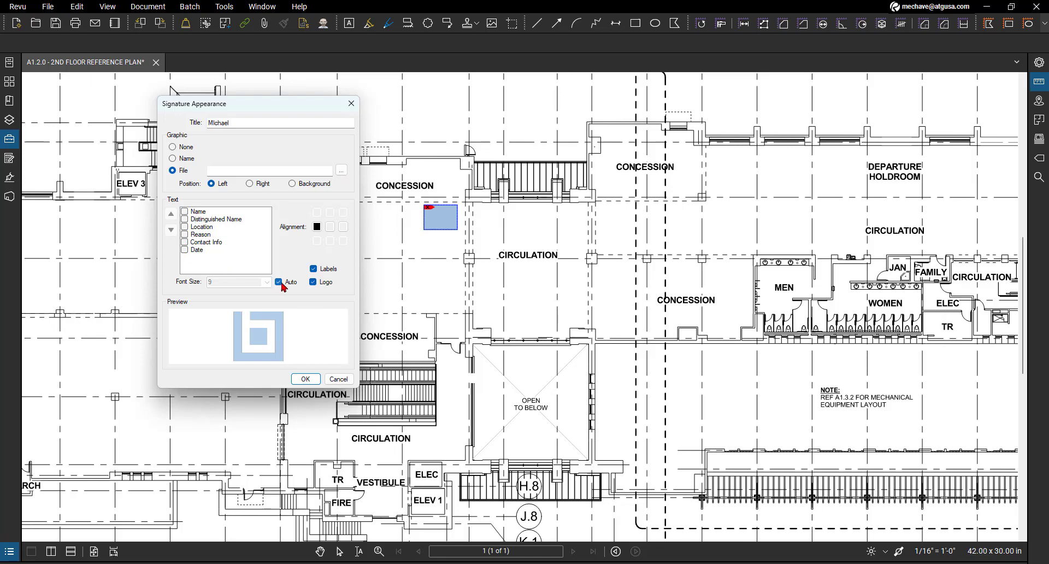
click(313, 281)
click(313, 268)
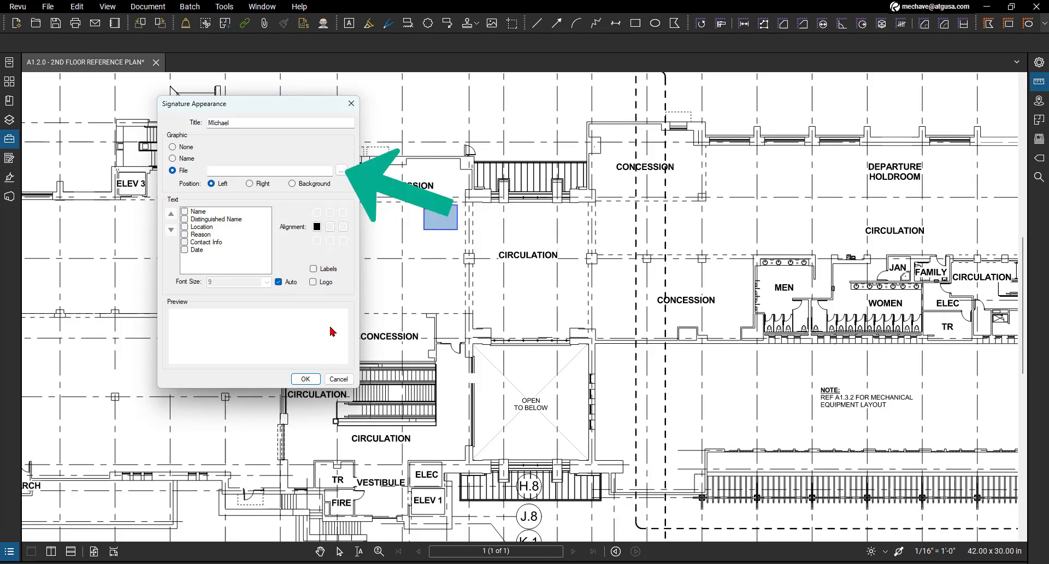
click(340, 171)
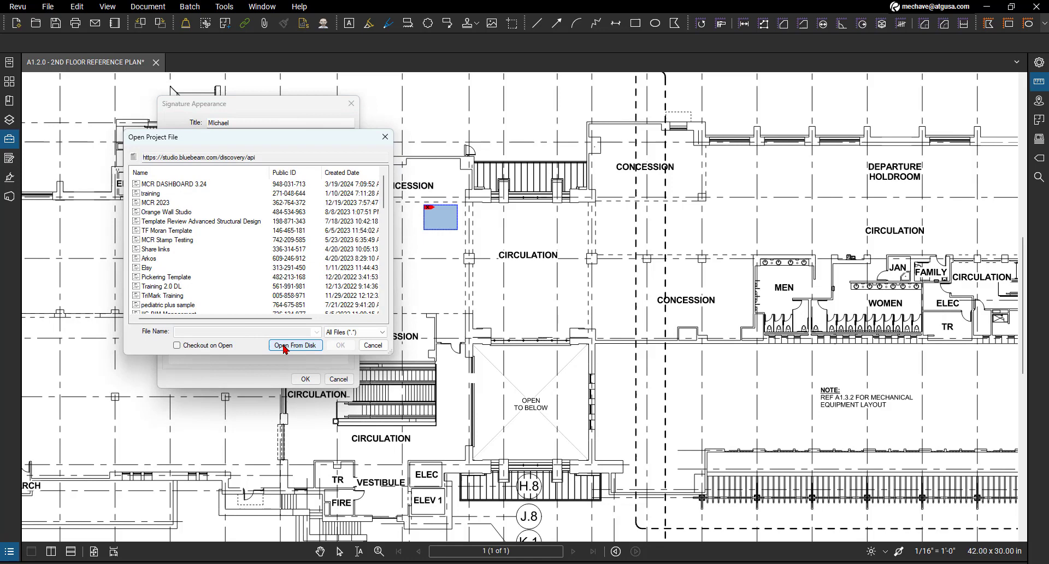
Load Stamp Sig from Documents > Bluebeam Revu > Custom Stamps as the signature graphic
click(285, 346)
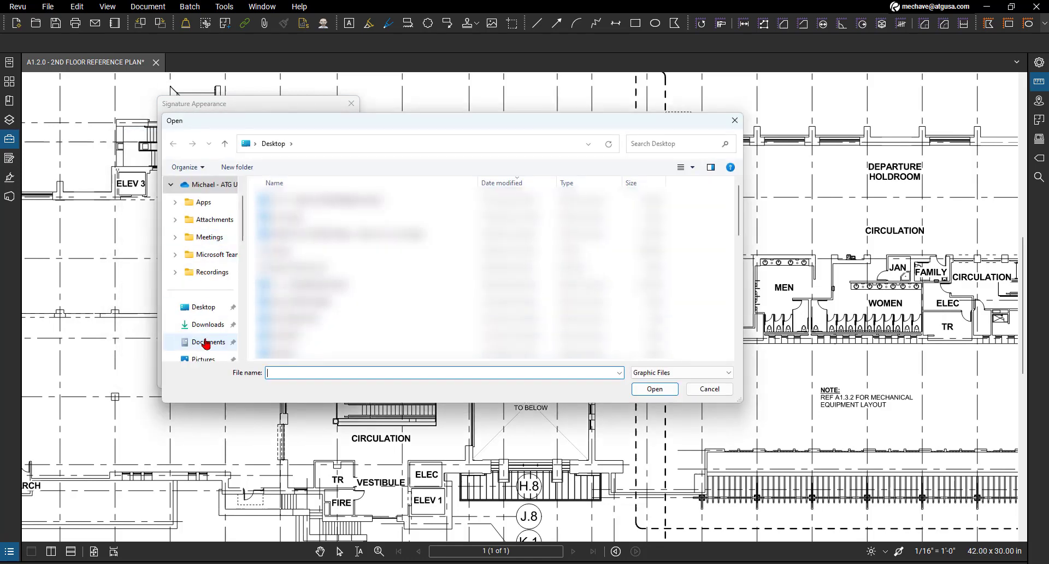
click(205, 343)
scroll(393, 262, down, 5)
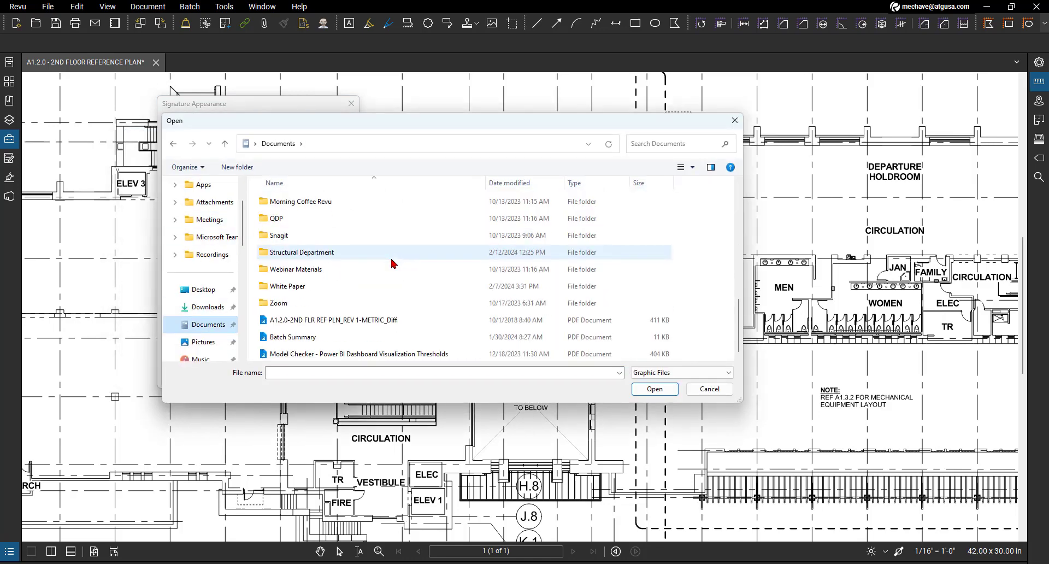
scroll(391, 263, up, 7)
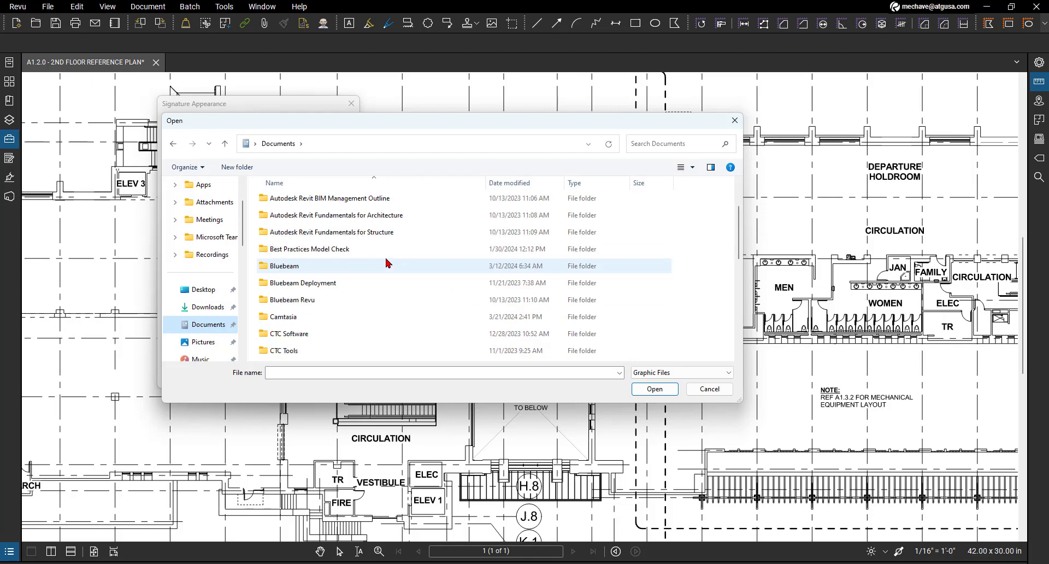
double_click(344, 300)
scroll(351, 262, down, 1)
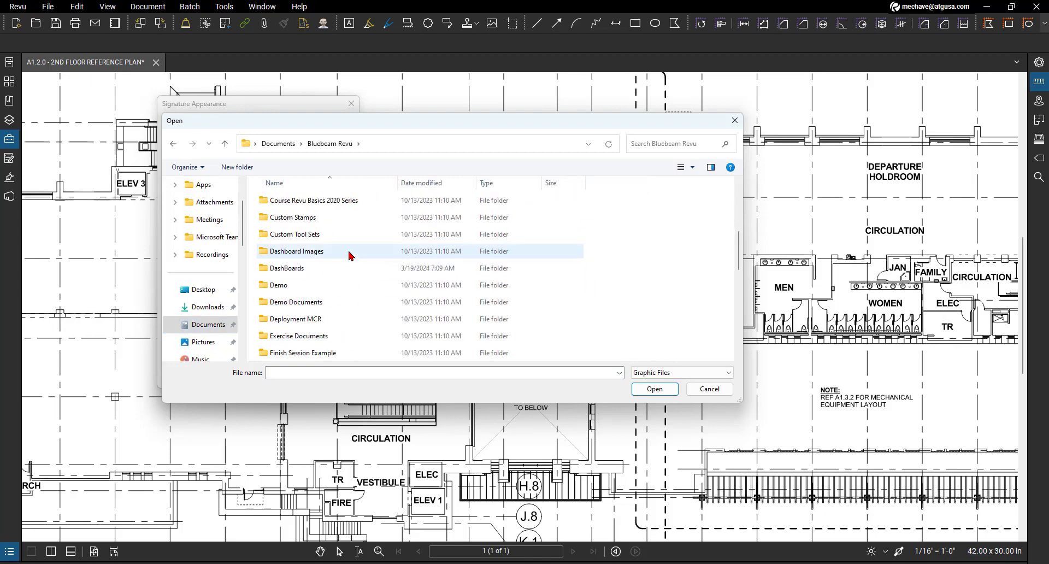
double_click(343, 217)
click(336, 206)
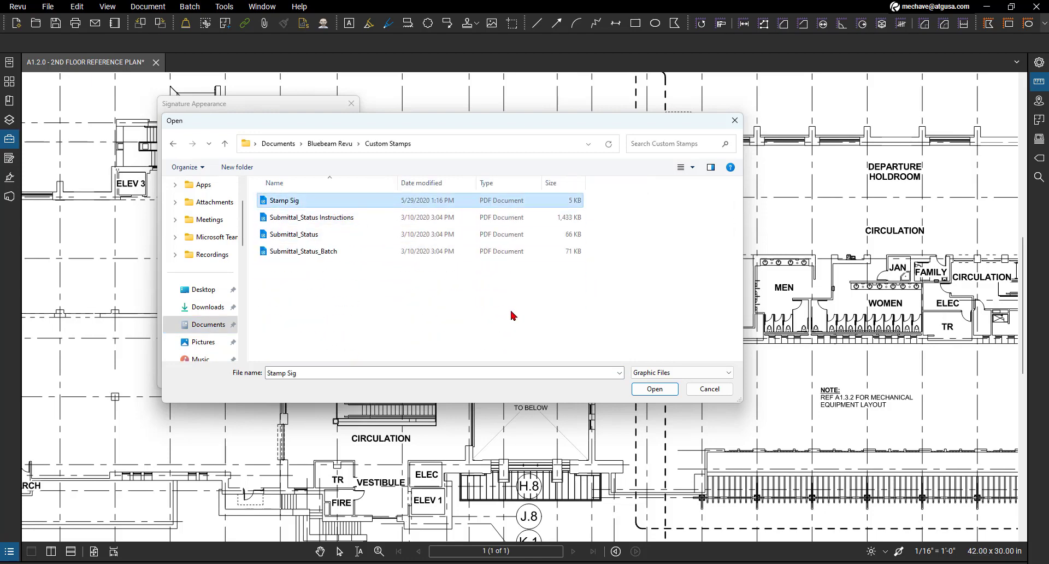
click(648, 391)
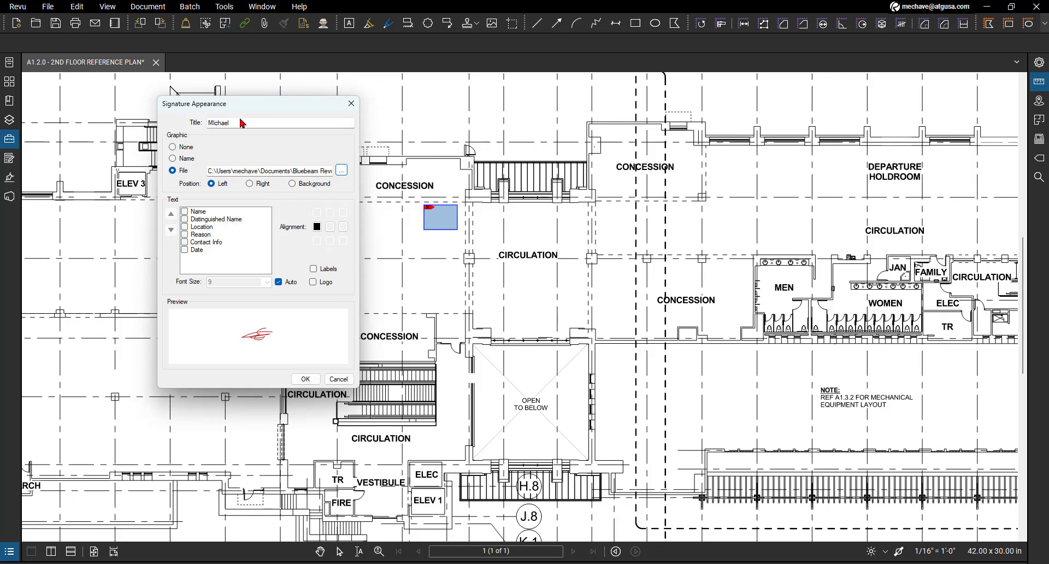
Save the handwritten appearance, preview Standard Text, then reselect the handwritten appearance
click(306, 379)
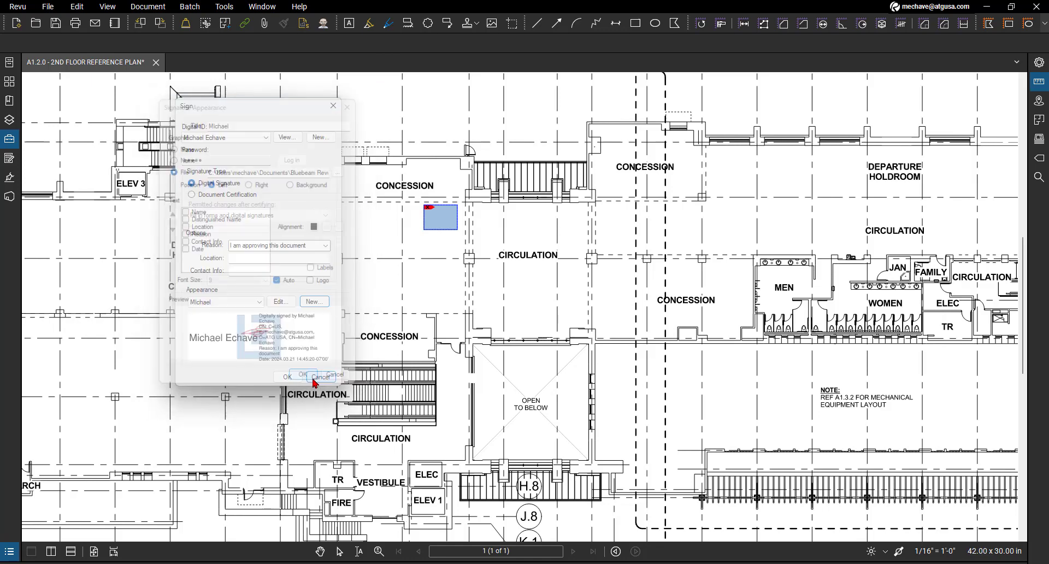
click(217, 304)
click(222, 319)
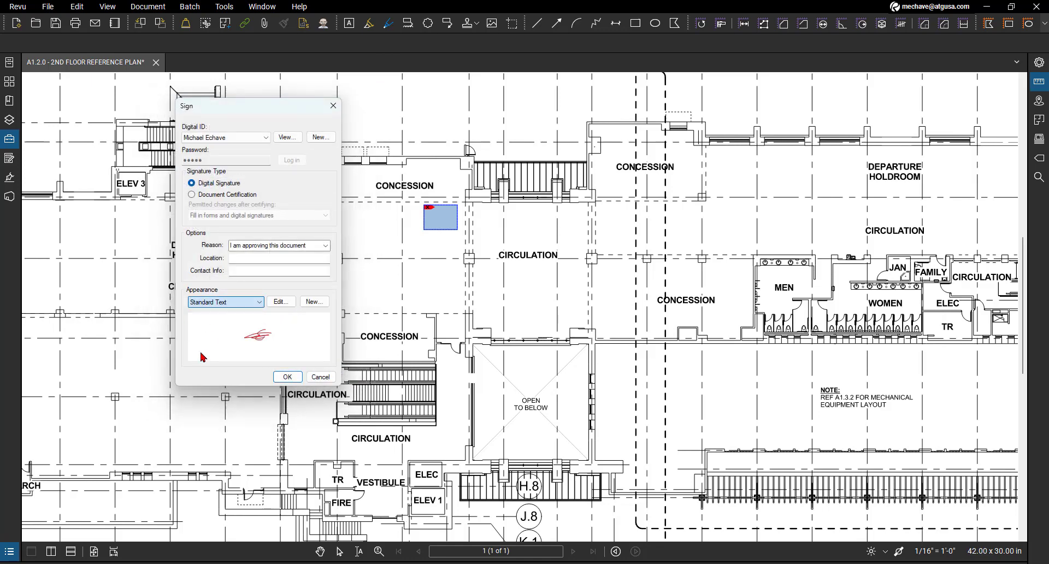
click(226, 301)
click(224, 312)
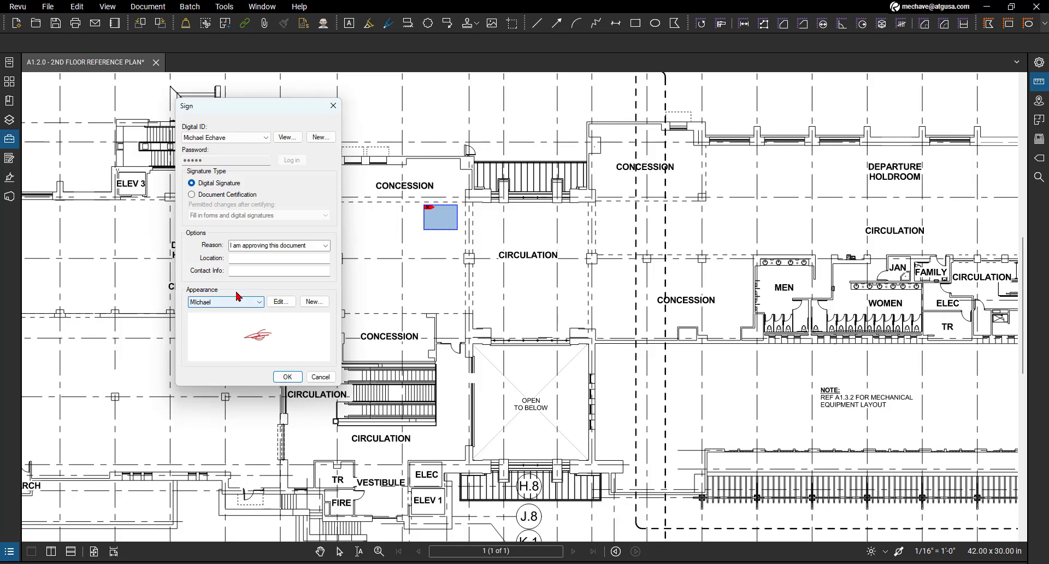
Close the Sign dialog unsigned and save the plan to the Desktop, replacing the existing PDF
click(332, 107)
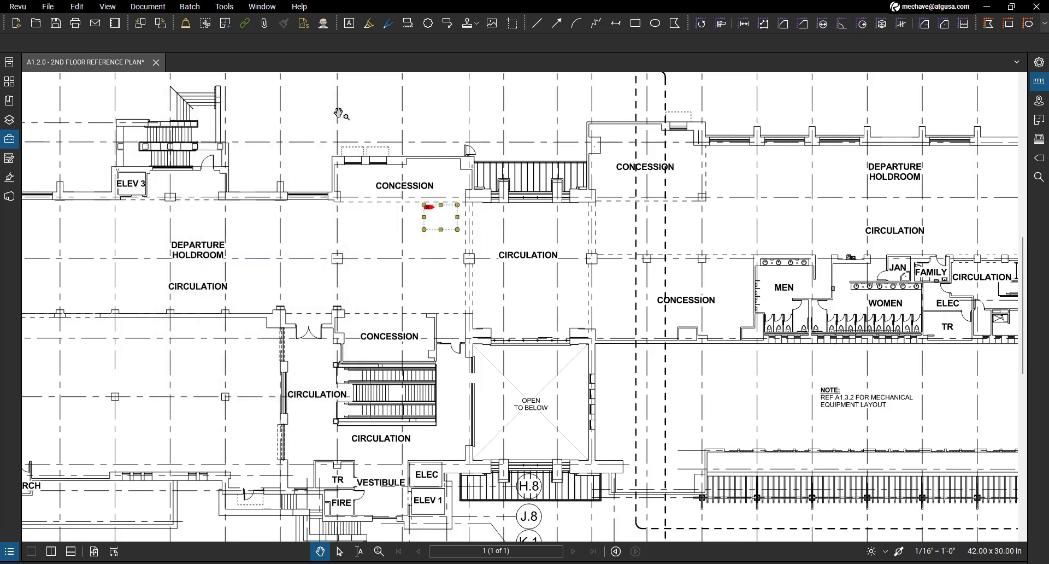
right_click(110, 70)
click(164, 91)
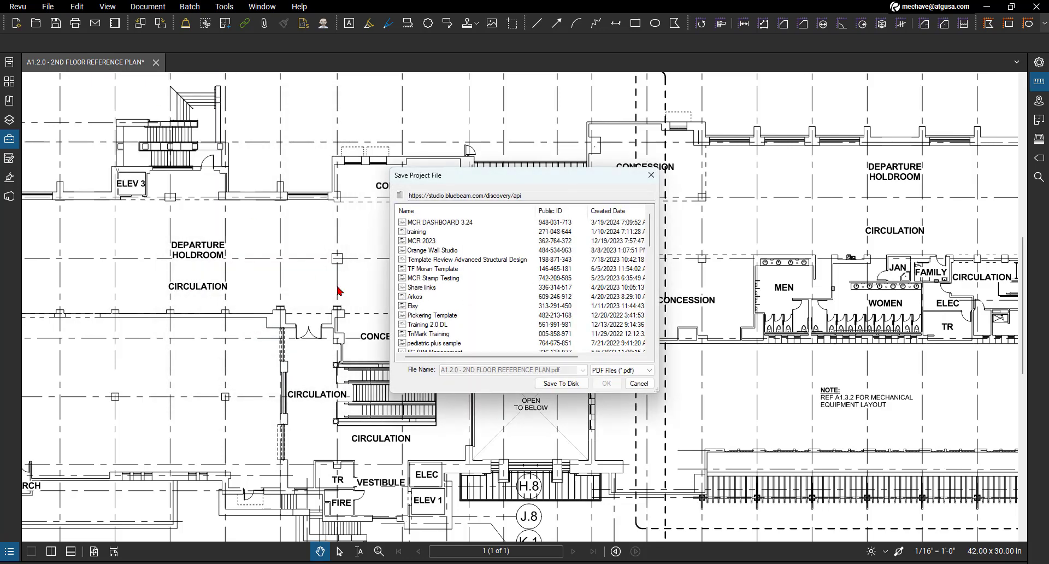
click(556, 383)
scroll(55, 191, up, 10)
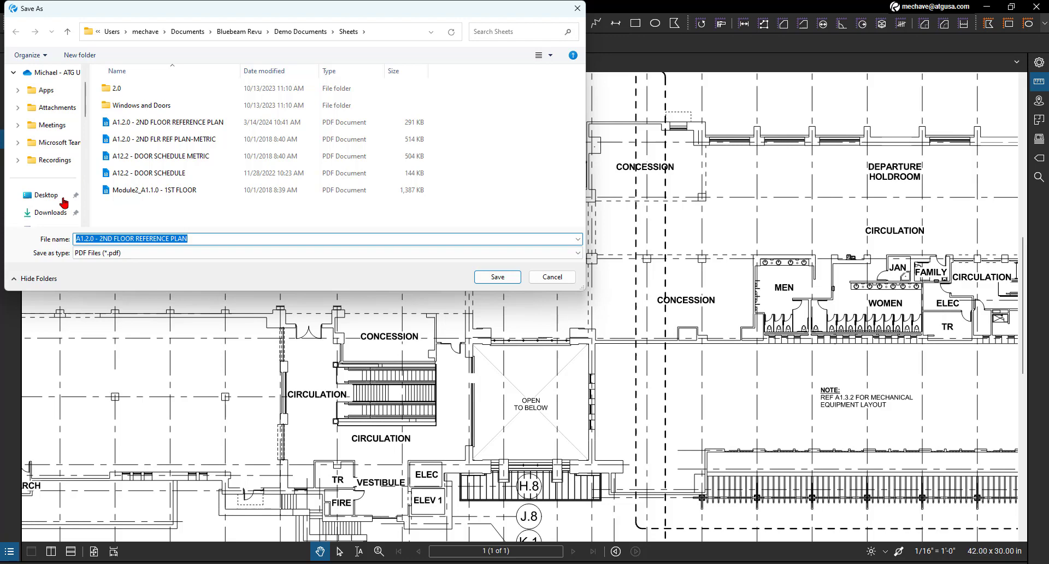
scroll(61, 192, down, 3)
click(51, 160)
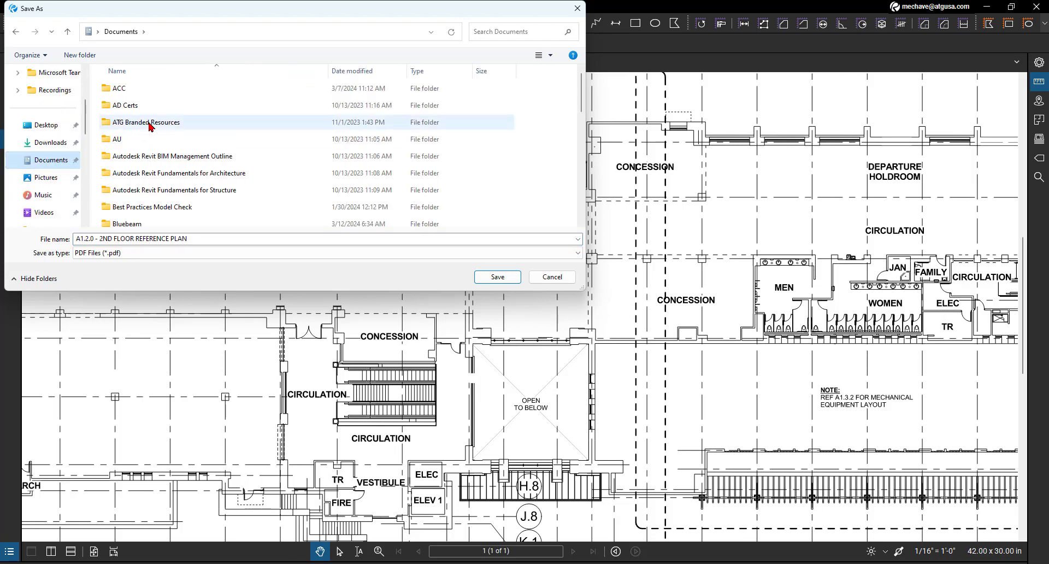
click(46, 125)
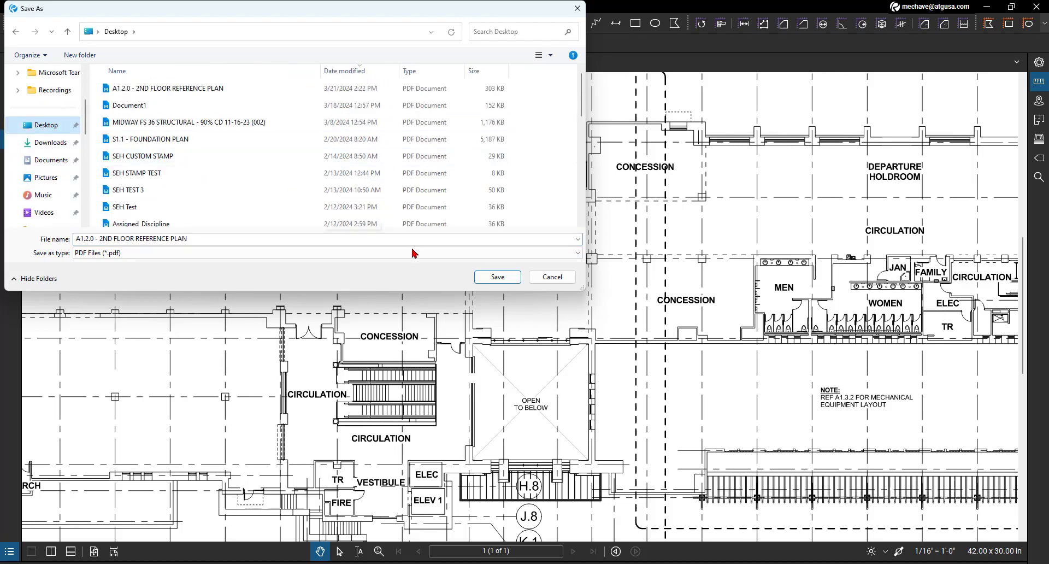
click(503, 284)
click(552, 288)
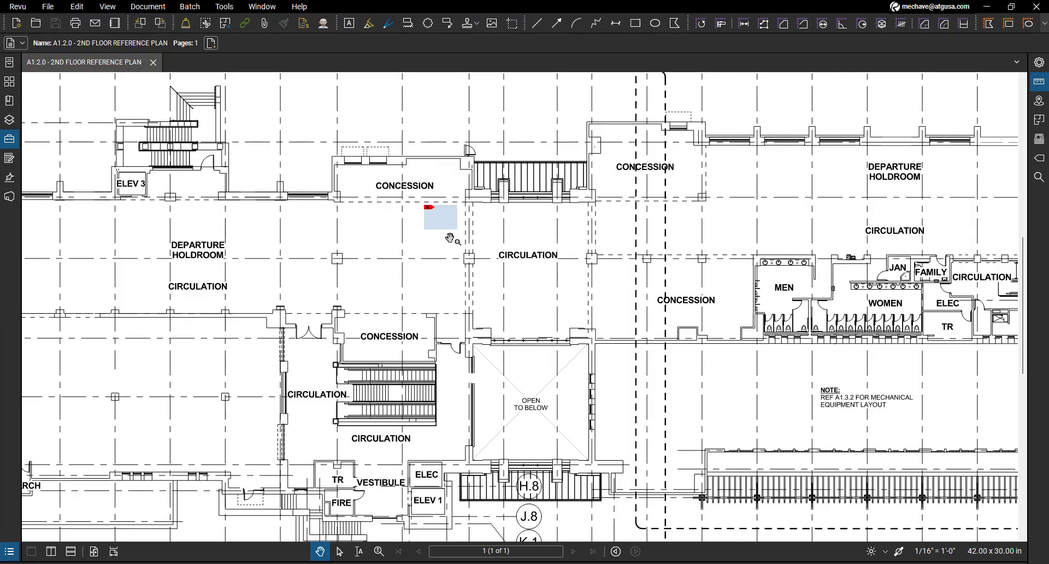
Sign the field with the user's digital ID as a Digital Signature using the handwritten appearance
click(442, 216)
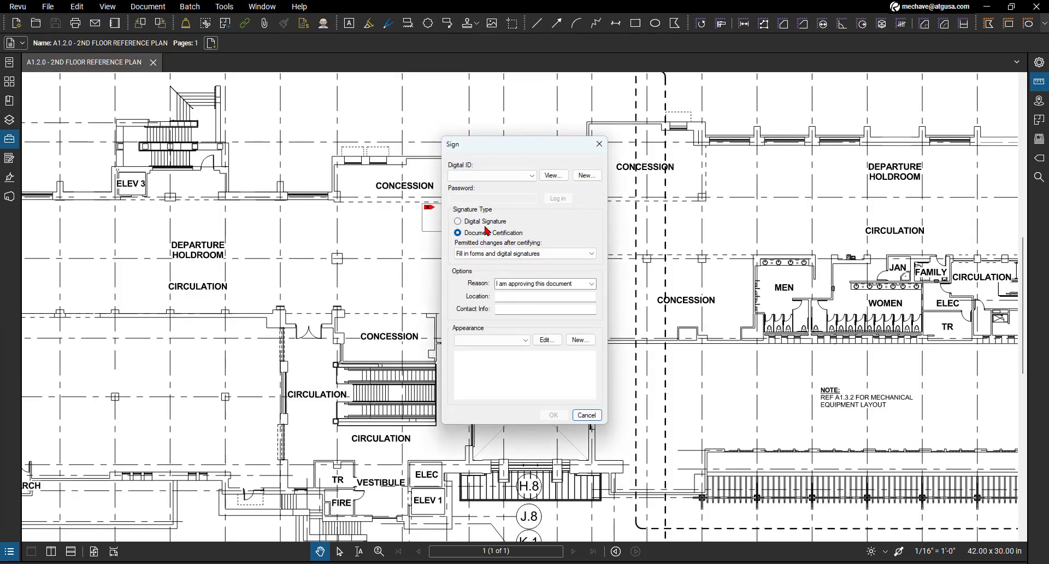
click(503, 176)
click(499, 194)
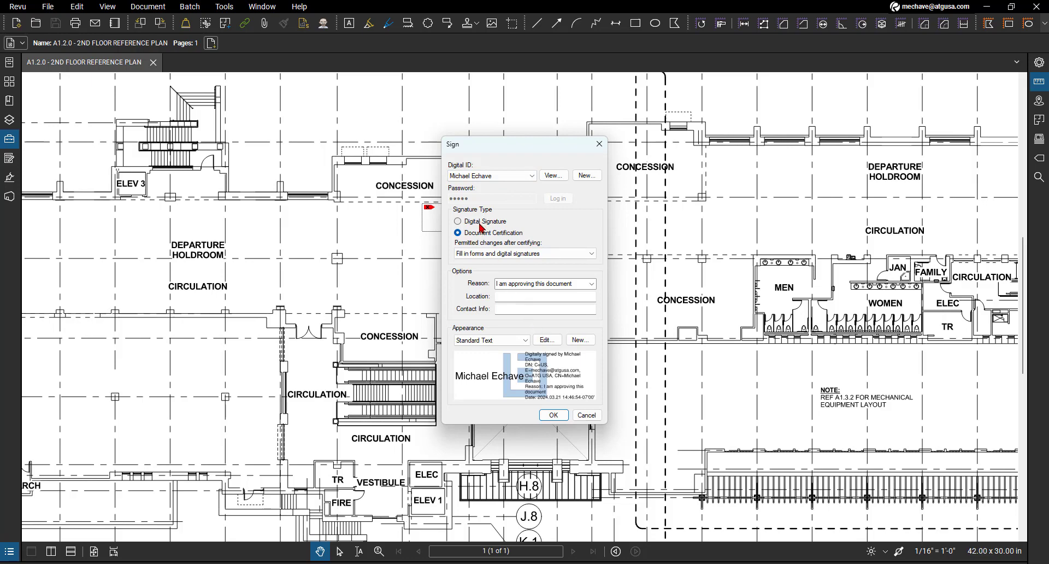
click(481, 225)
click(519, 336)
click(495, 355)
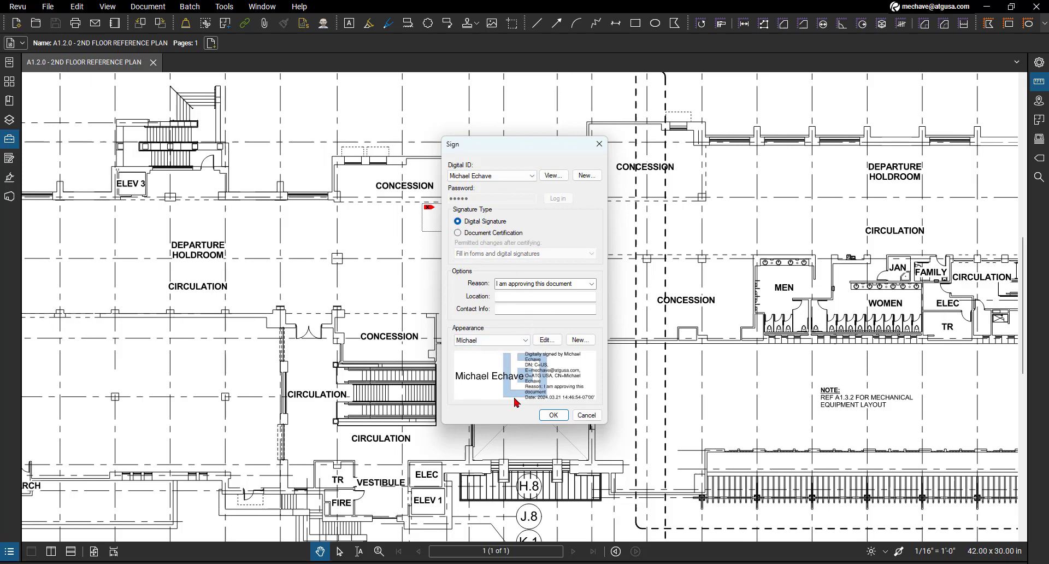
click(553, 415)
Save the signed plan to the Desktop, overwriting the existing PDF
click(556, 384)
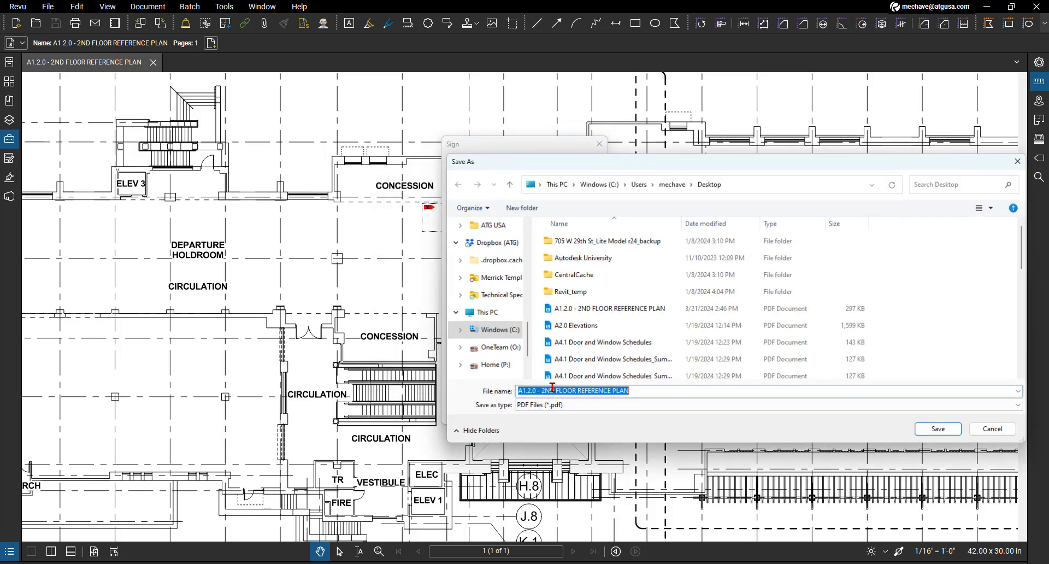
scroll(499, 339, down, 1)
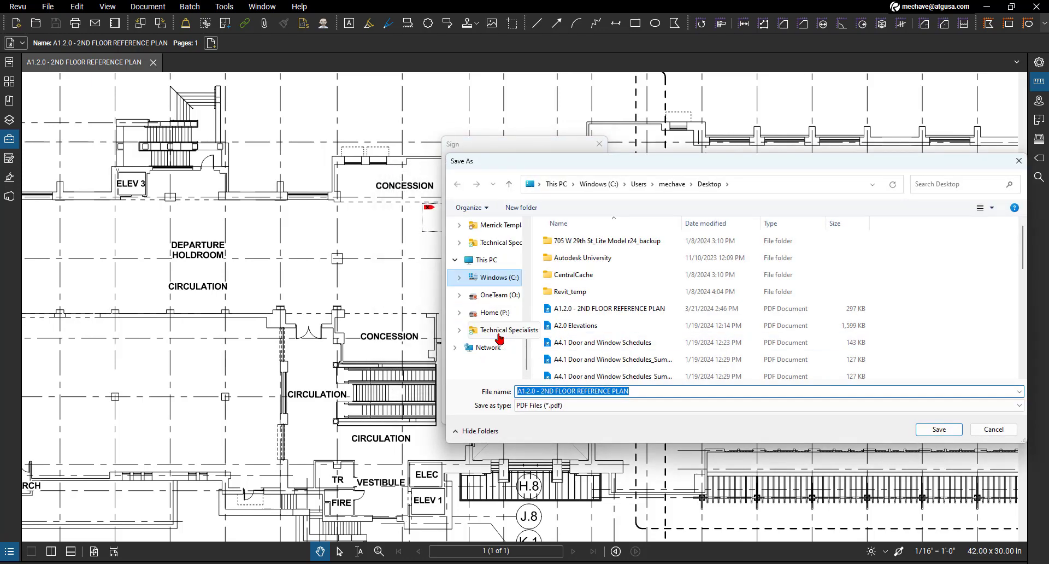
scroll(499, 338, up, 5)
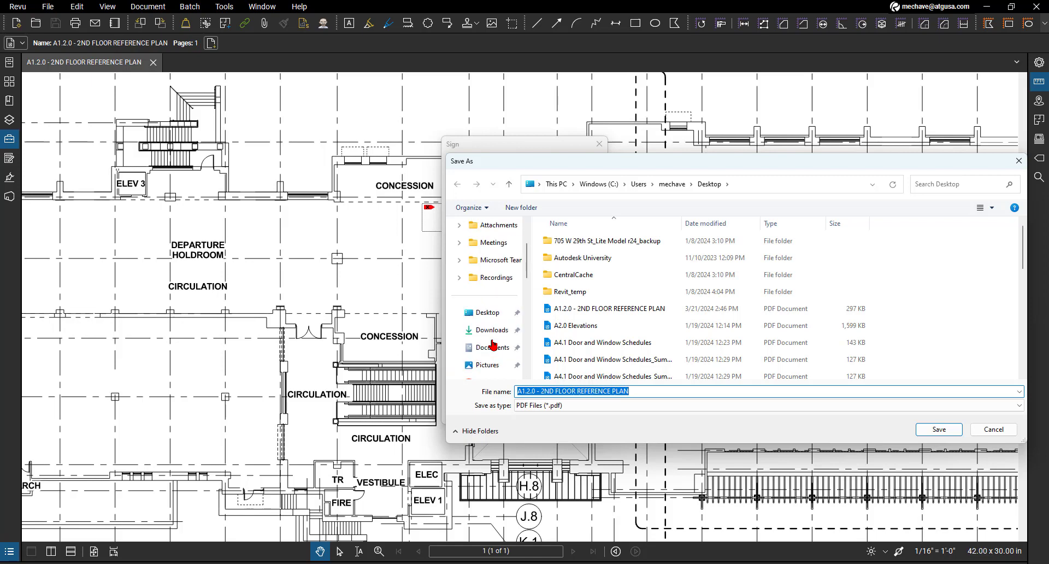
click(488, 312)
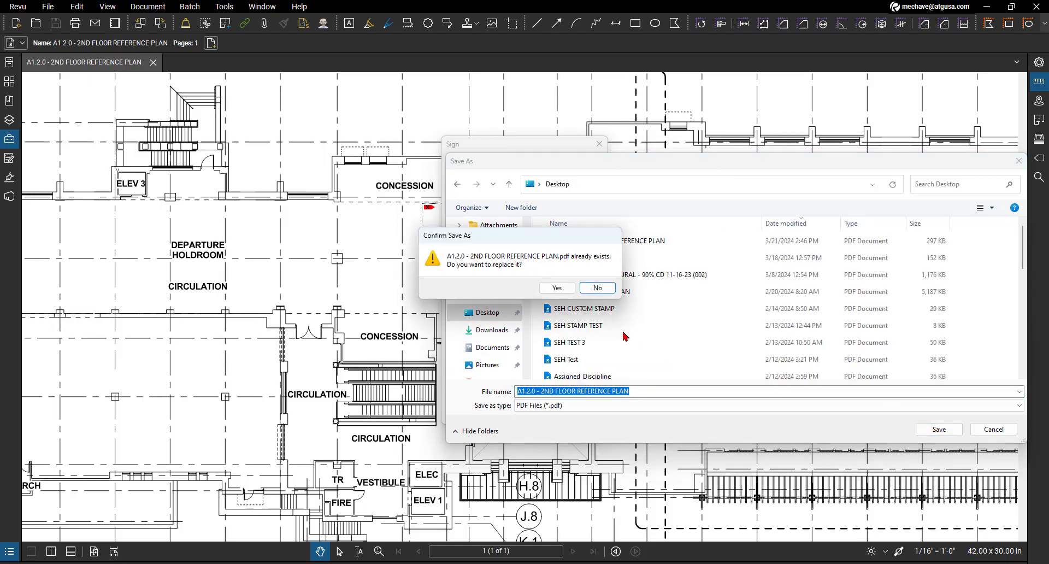
click(556, 287)
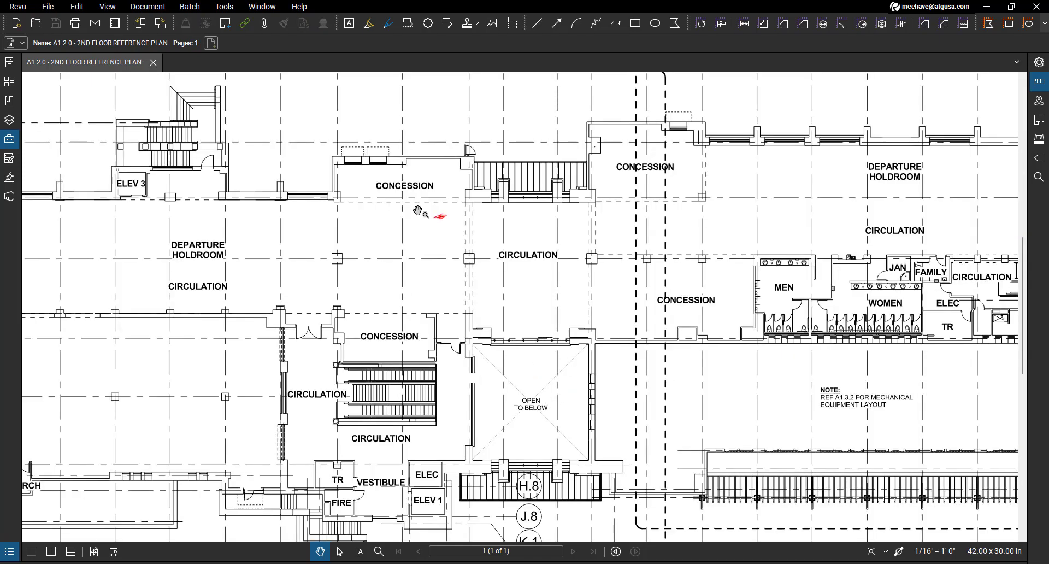
scroll(417, 211, up, 5)
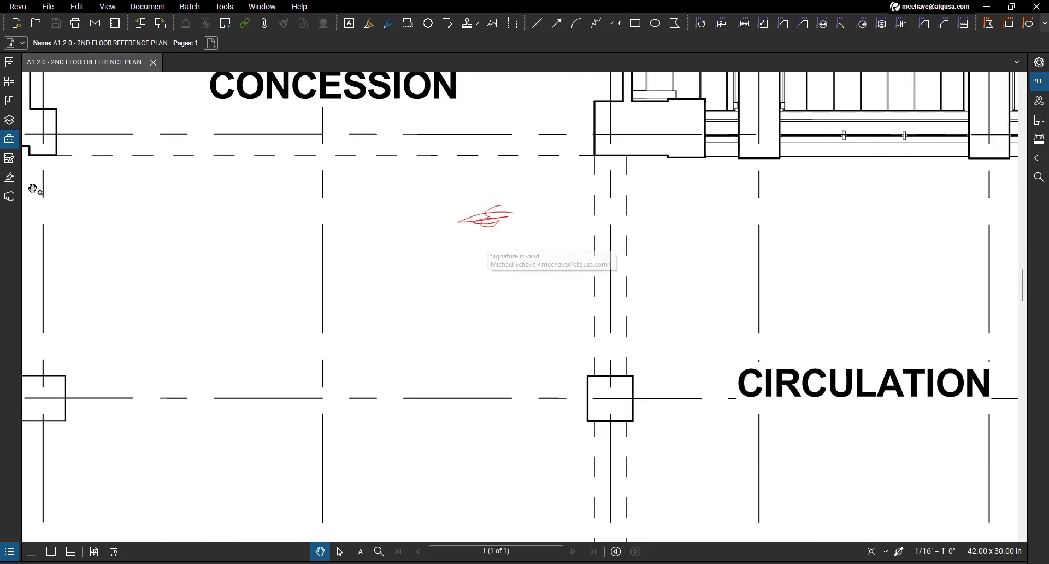
click(9, 178)
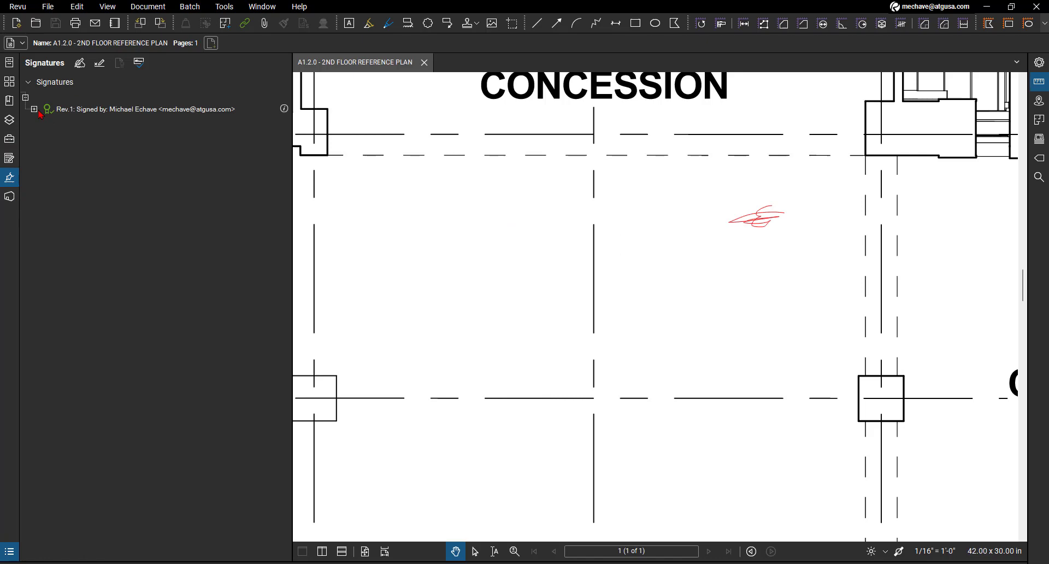
click(35, 109)
click(34, 109)
click(10, 178)
scroll(429, 234, down, 3)
scroll(432, 234, up, 3)
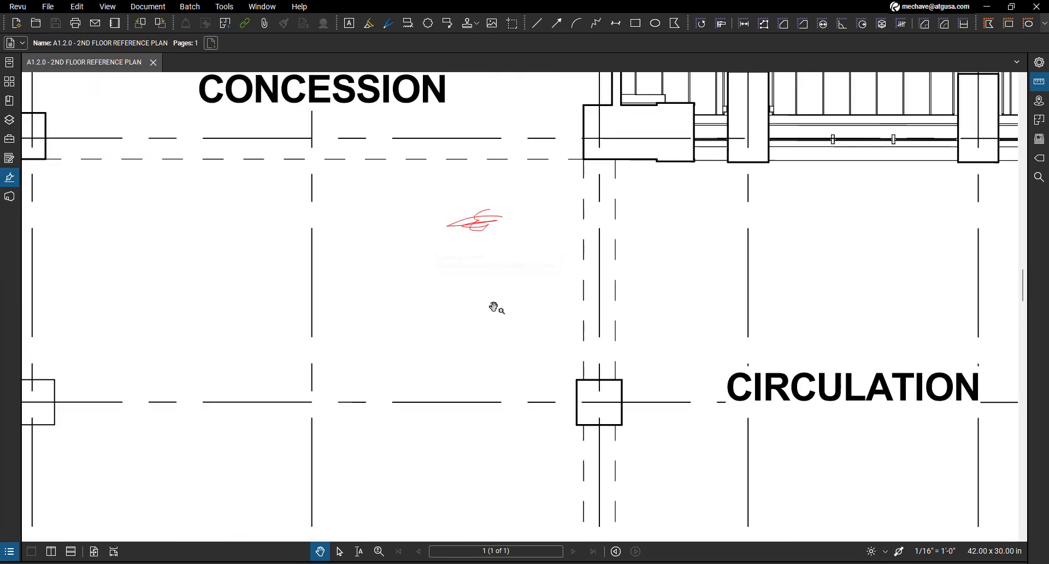